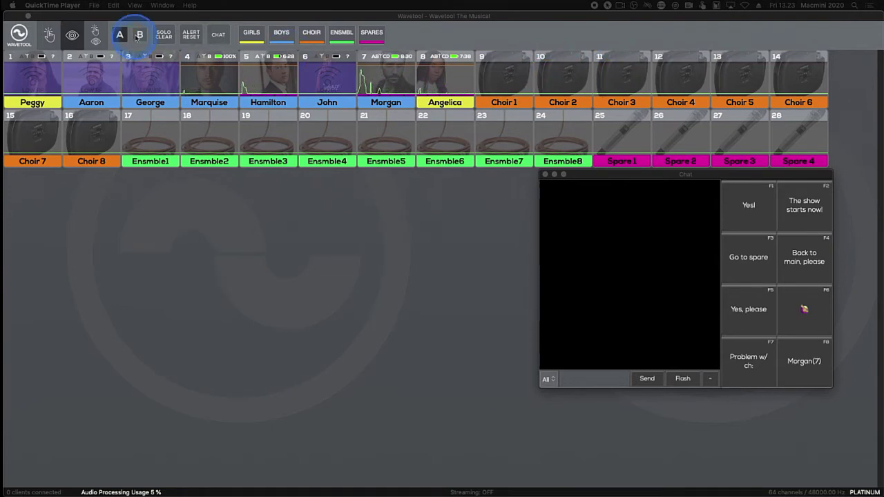
# Switch the A/B selection to B and back to A, and reset the active channel alert.
pyautogui.click(139, 35)
pyautogui.click(123, 36)
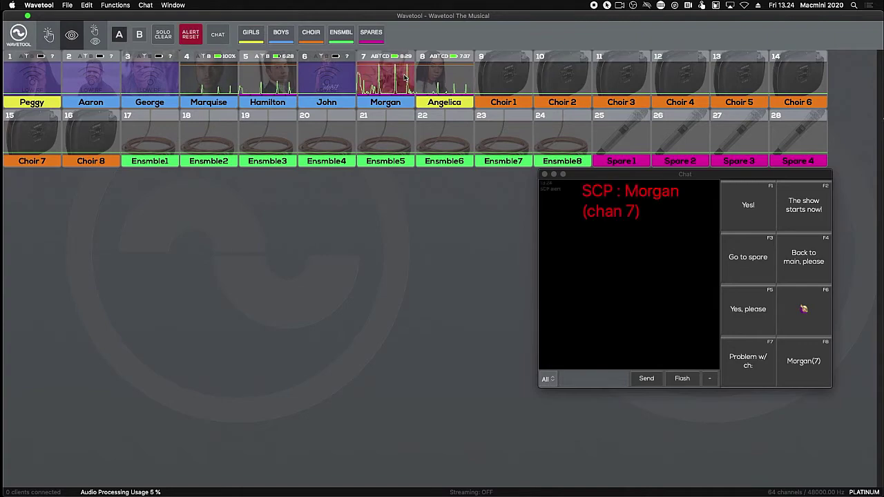
pyautogui.click(191, 34)
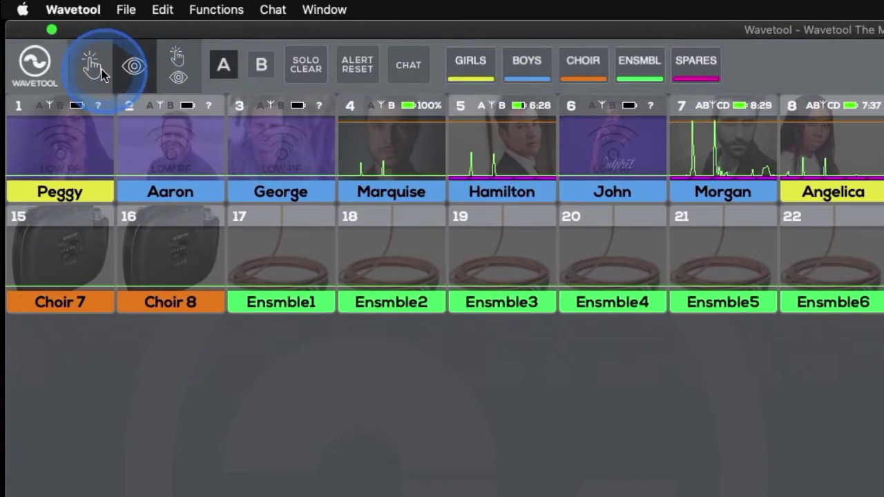
# Cycle through the solo, view and combined interaction modes, and leave the solo mode active.
pyautogui.click(100, 72)
pyautogui.click(150, 75)
pyautogui.click(167, 68)
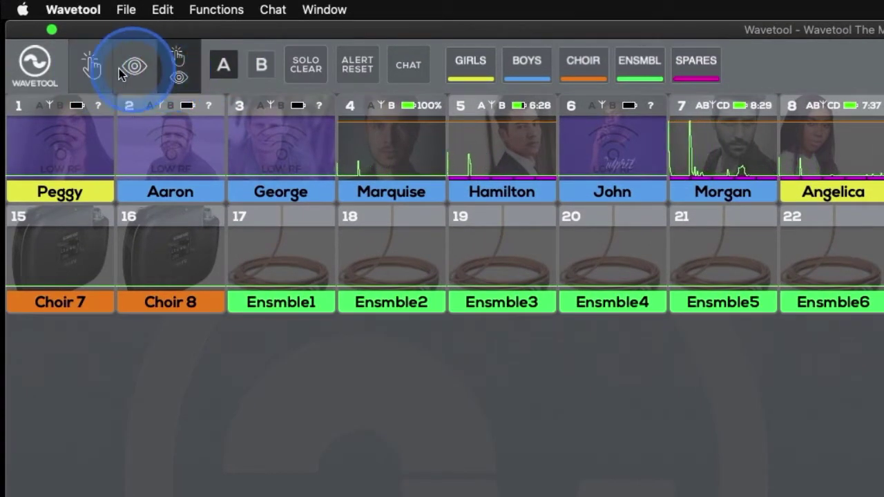
pyautogui.click(89, 65)
pyautogui.click(300, 145)
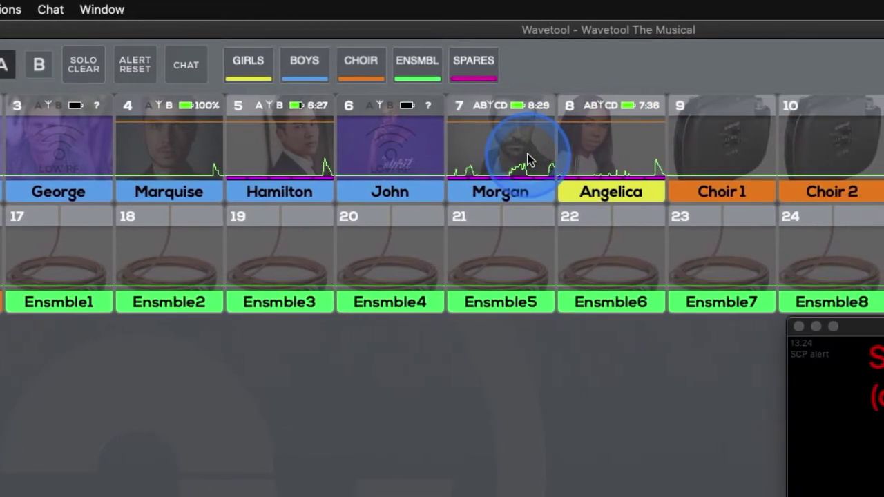
# Solo channels 7, 8 and Choir 1 together, and clear all solos.
pyautogui.click(528, 158)
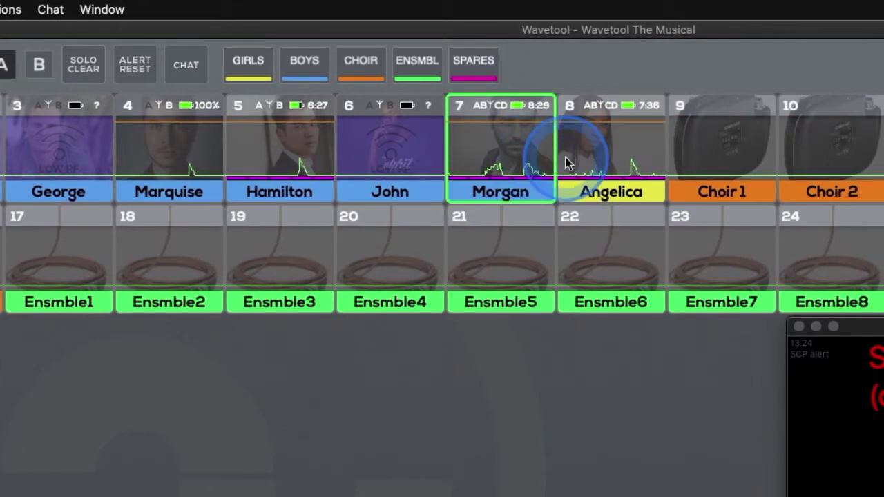
pyautogui.click(602, 145)
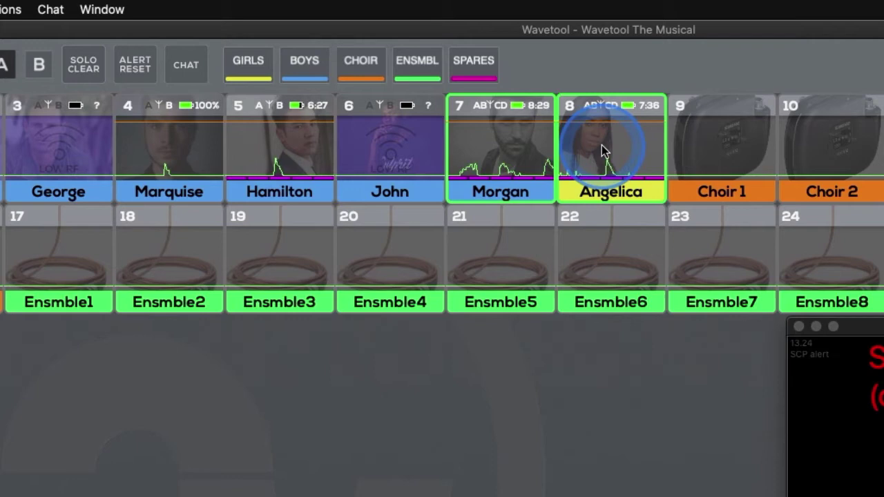
pyautogui.click(685, 144)
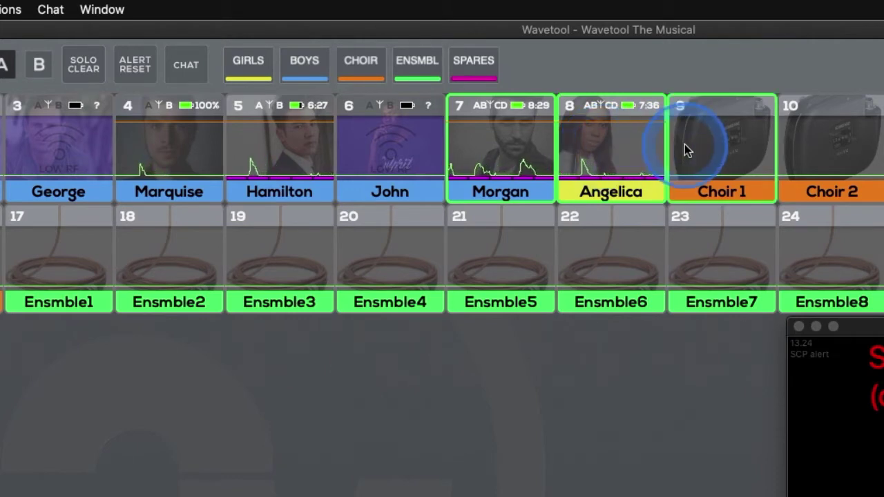
pyautogui.click(86, 69)
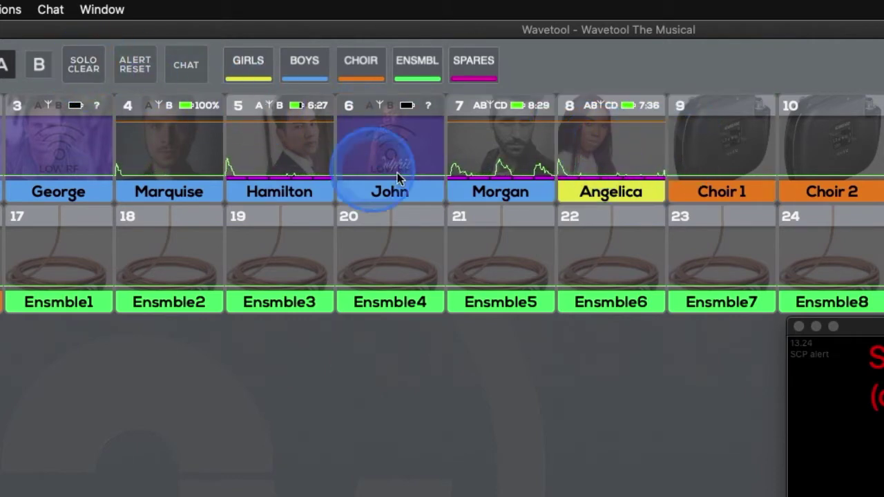
# Solo channel 7 and clear it, and solo and release the whole BOYS group.
pyautogui.click(514, 156)
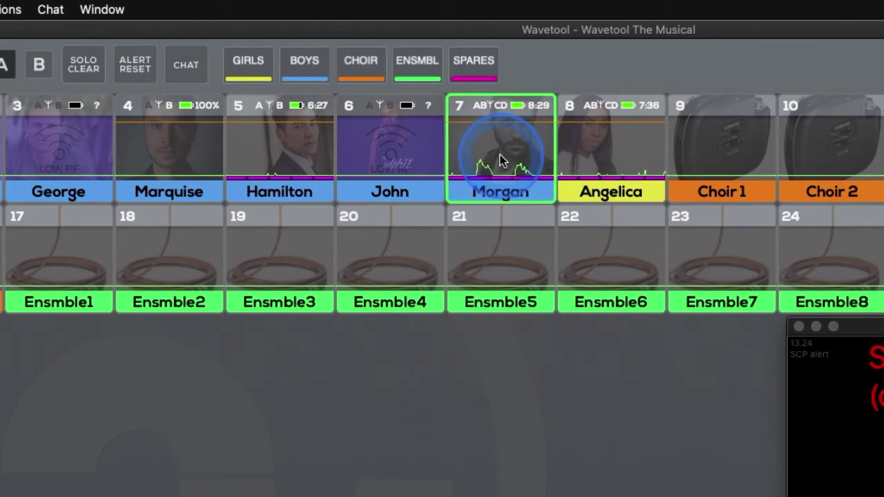
pyautogui.click(425, 155)
pyautogui.click(88, 67)
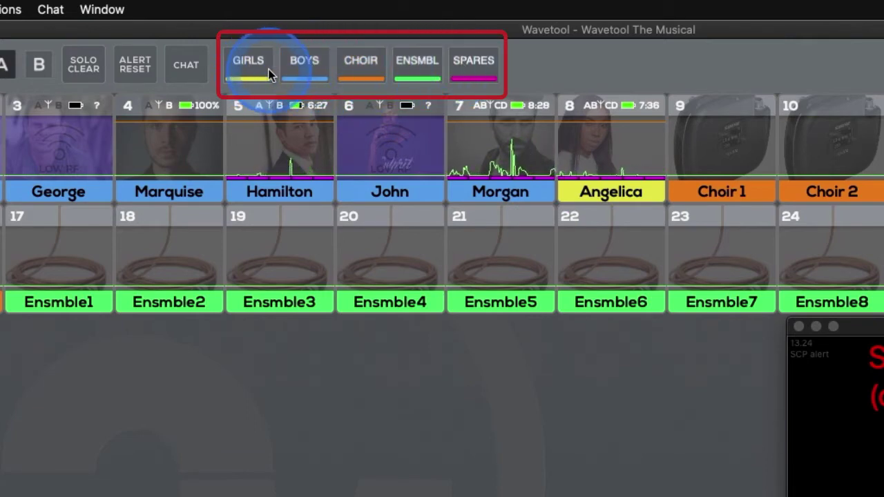
pyautogui.click(306, 71)
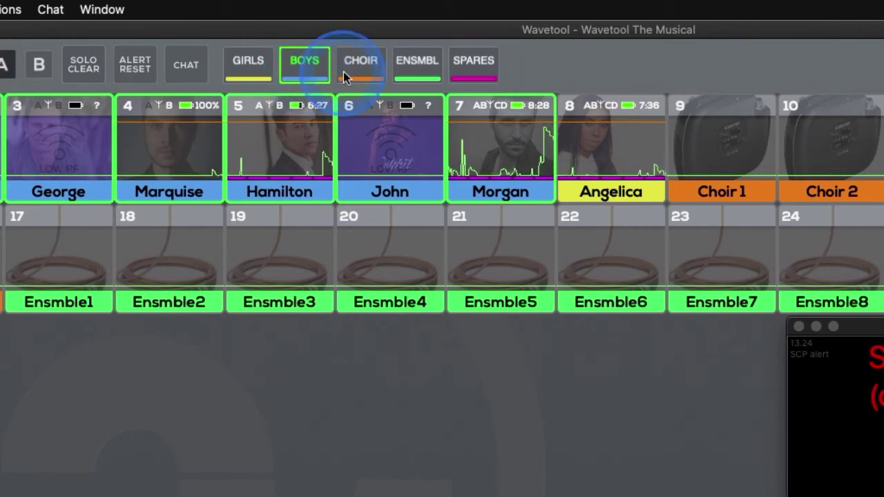
pyautogui.press('Escape')
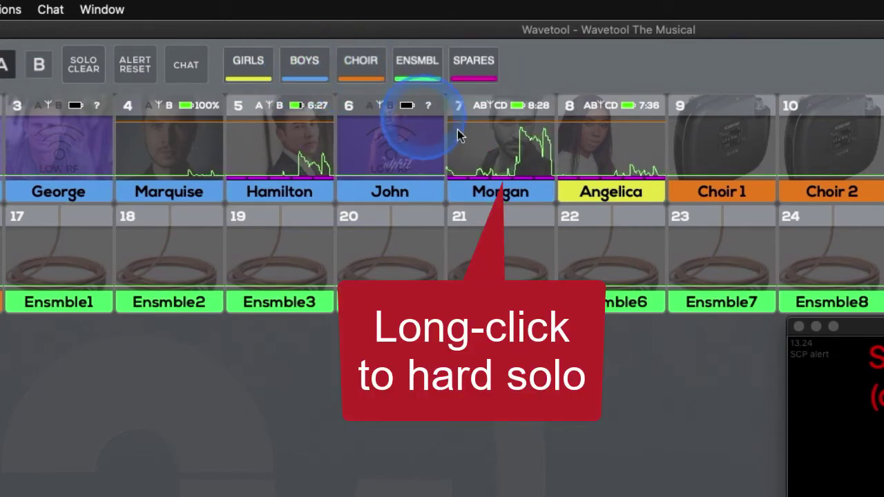
# Hard-solo channel 7, add a normal solo on channel 8, and clear both the normal and the hard solo.
pyautogui.click(530, 145)
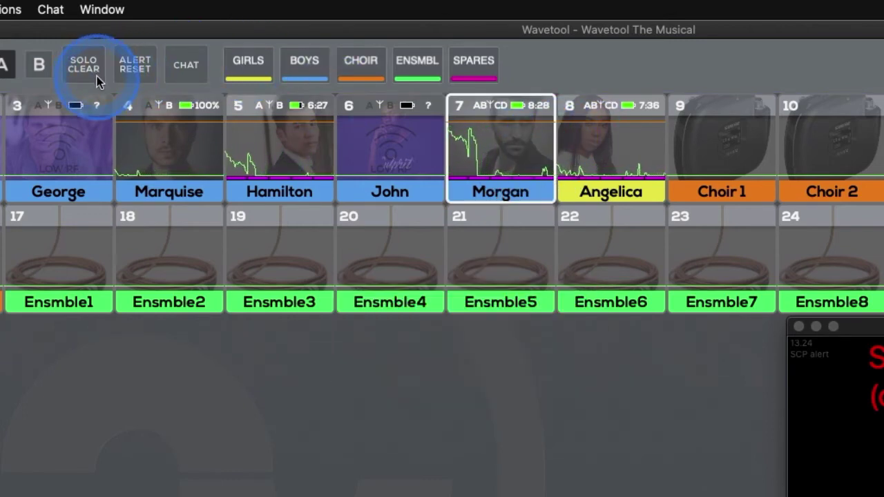
pyautogui.click(629, 143)
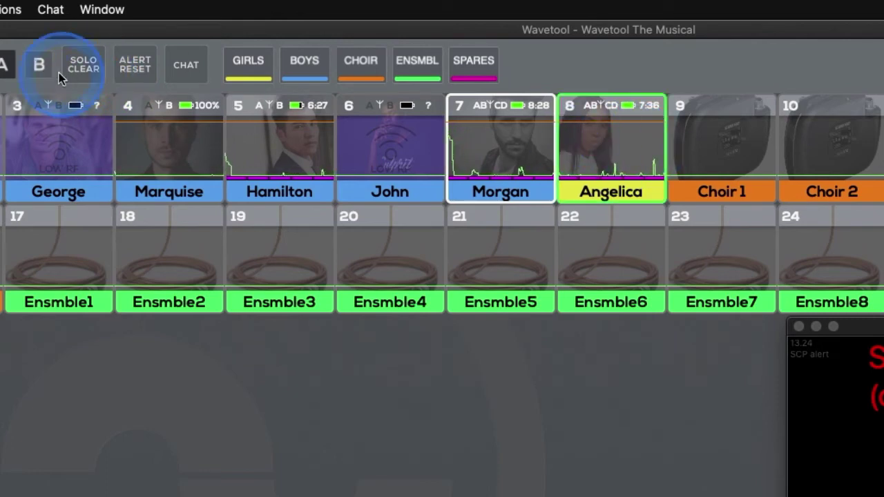
pyautogui.click(81, 69)
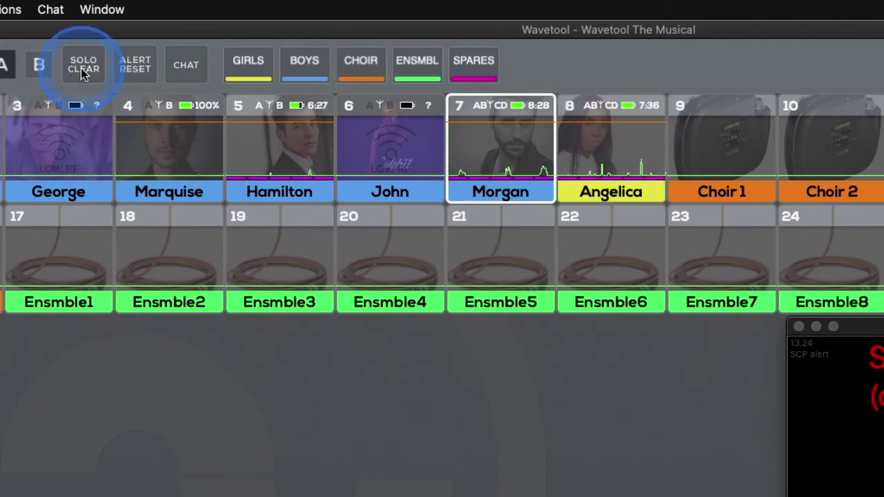
pyautogui.click(505, 158)
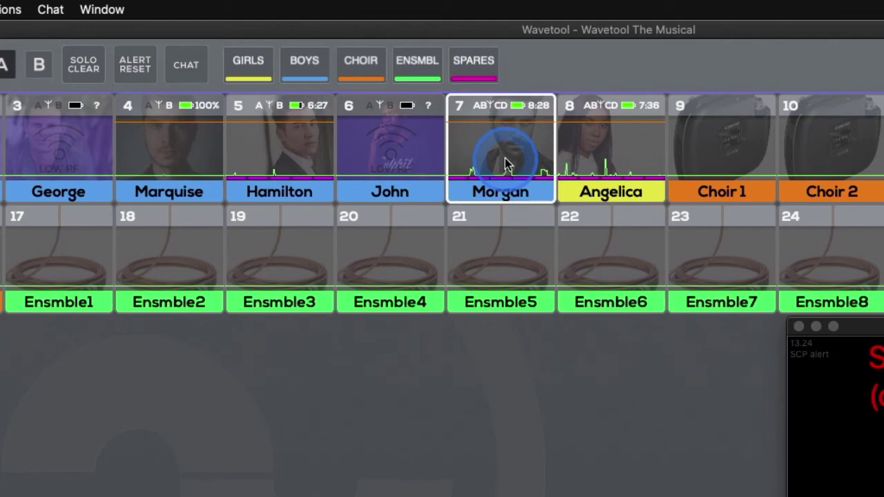
pyautogui.click(97, 67)
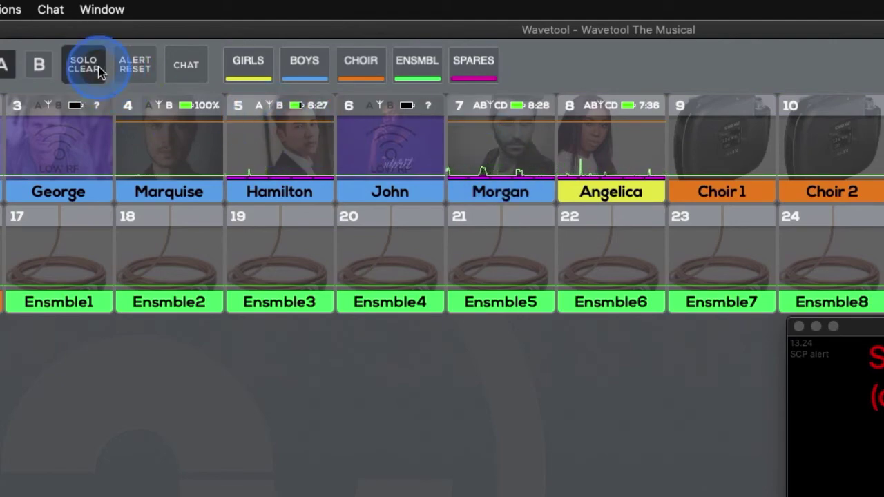
pyautogui.click(517, 173)
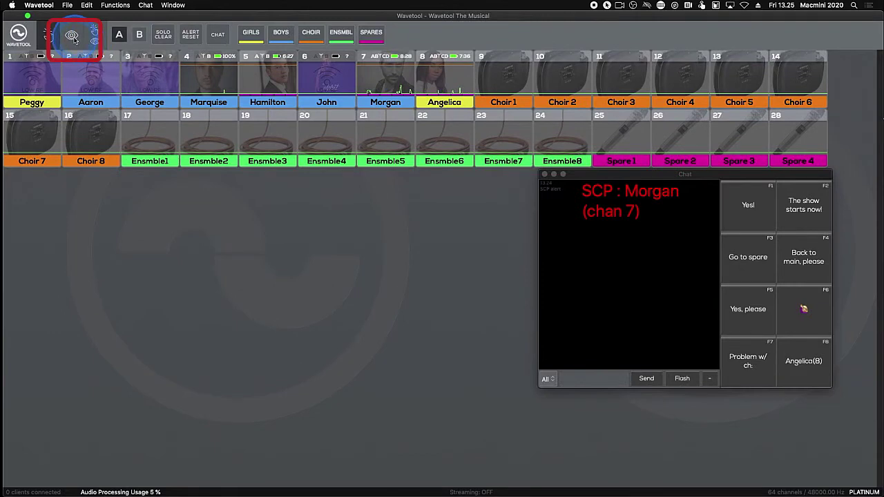
# Switch to view mode and open the detail window of channel 7.
pyautogui.click(72, 37)
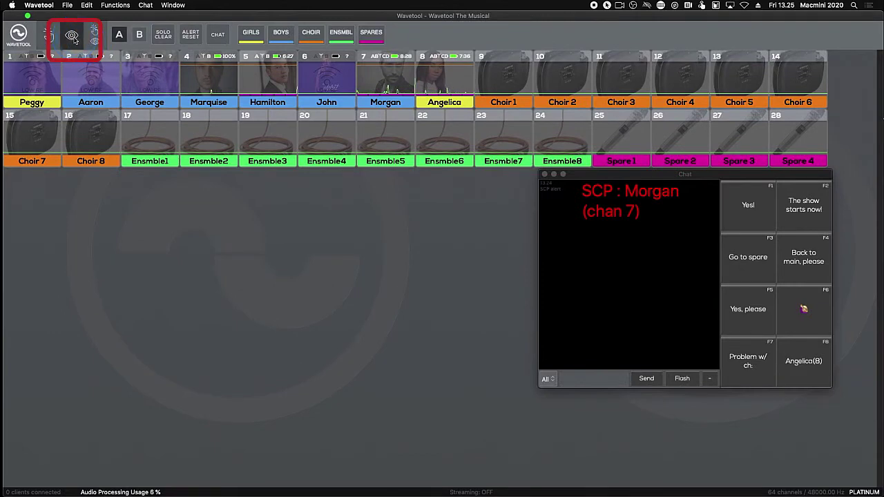
pyautogui.click(378, 83)
pyautogui.click(379, 82)
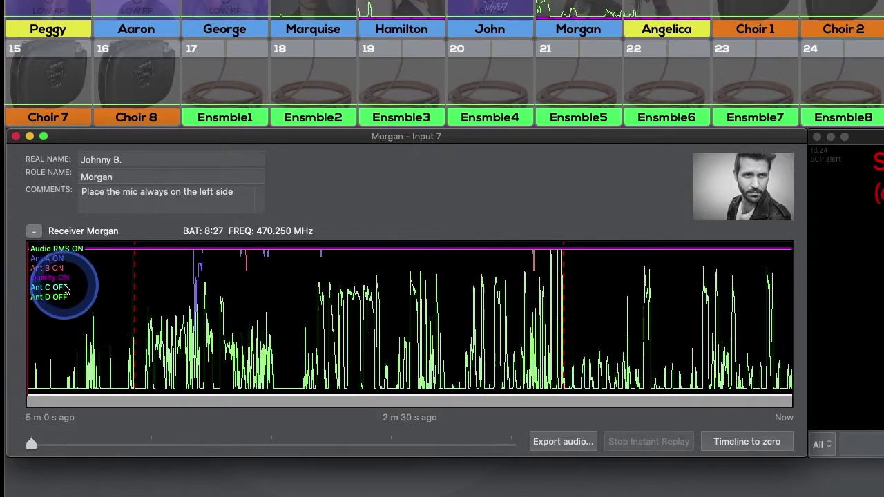
# Turn on the Ant C and Ant D traces in channel 7's graph, and toggle the Audio RMS trace off and back on.
pyautogui.click(66, 289)
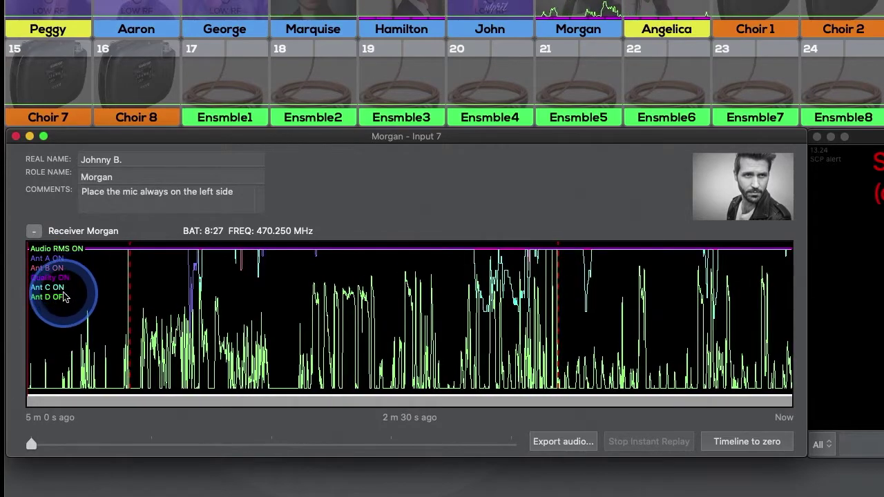
pyautogui.click(65, 297)
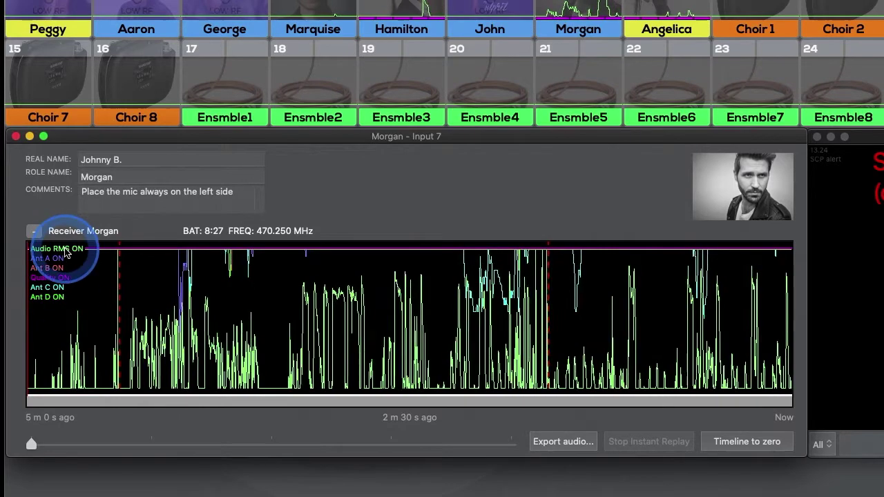
pyautogui.click(66, 250)
pyautogui.click(61, 250)
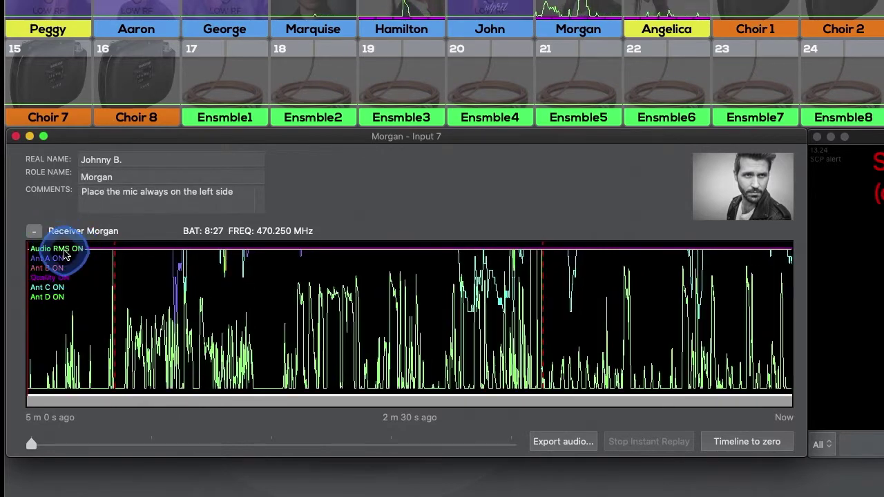
pyautogui.click(56, 259)
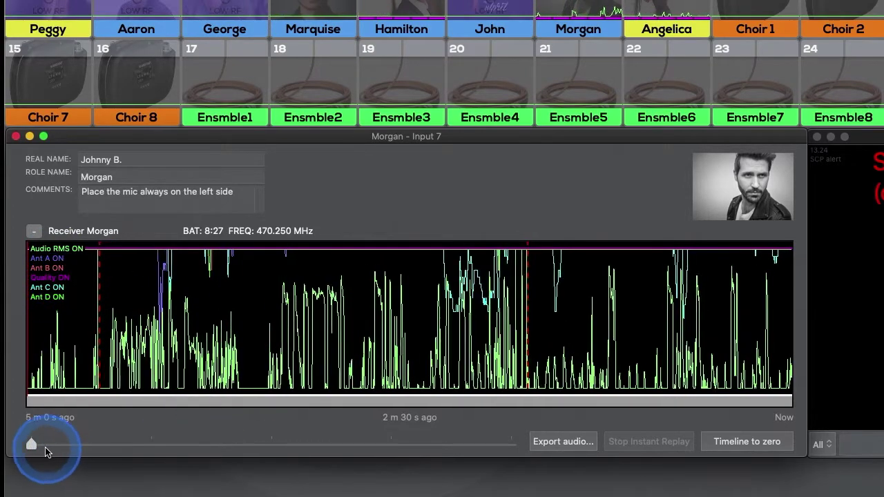
# Zoom into channel 7's timeline, move along it from the oldest part to the present, and zoom back out to five minutes.
pyautogui.moveTo(31, 443); pyautogui.dragTo(225, 444)
pyautogui.moveTo(282, 457); pyautogui.dragTo(296, 448)
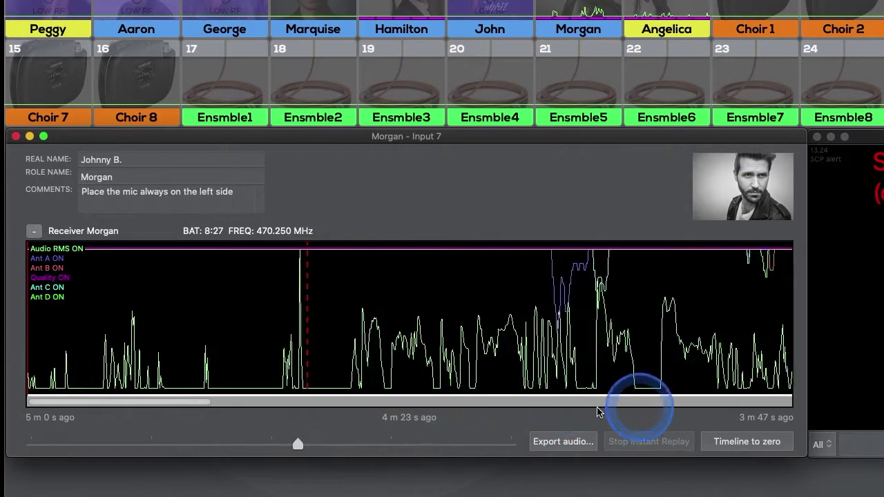
pyautogui.moveTo(187, 405); pyautogui.dragTo(613, 421)
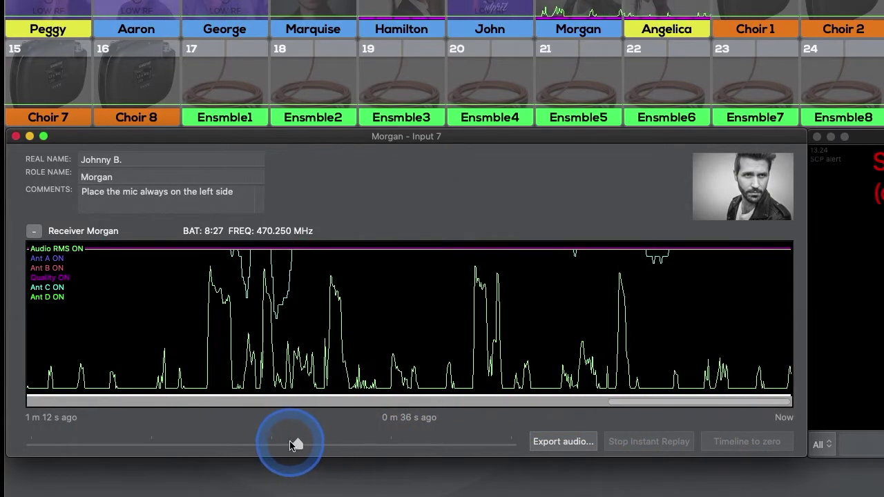
pyautogui.moveTo(296, 444); pyautogui.dragTo(17, 445)
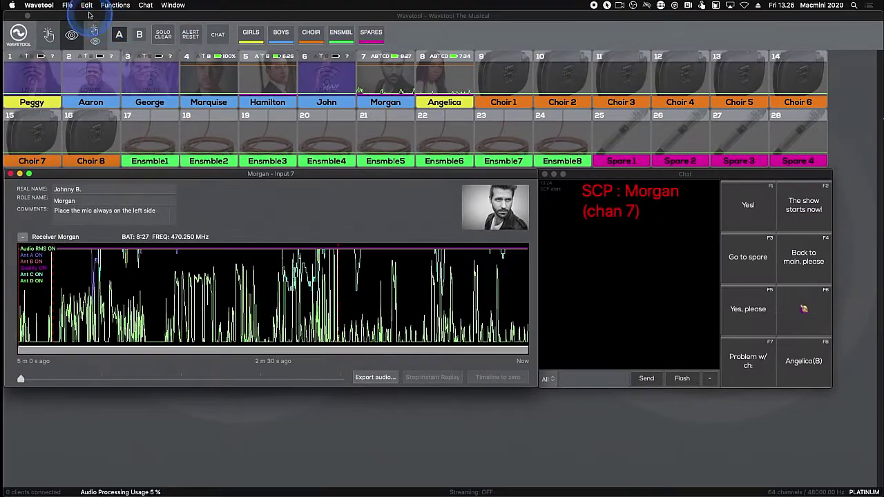
# Add a marker to the timeline at the current moment.
pyautogui.click(87, 5)
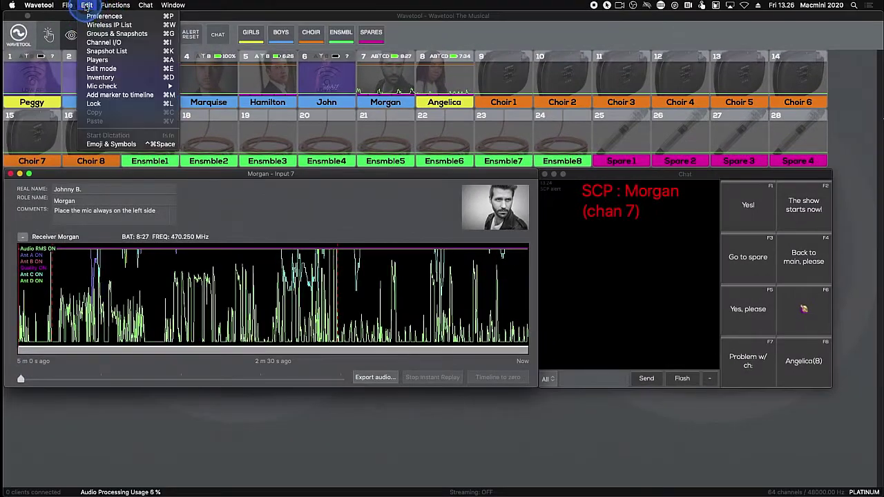
pyautogui.click(122, 94)
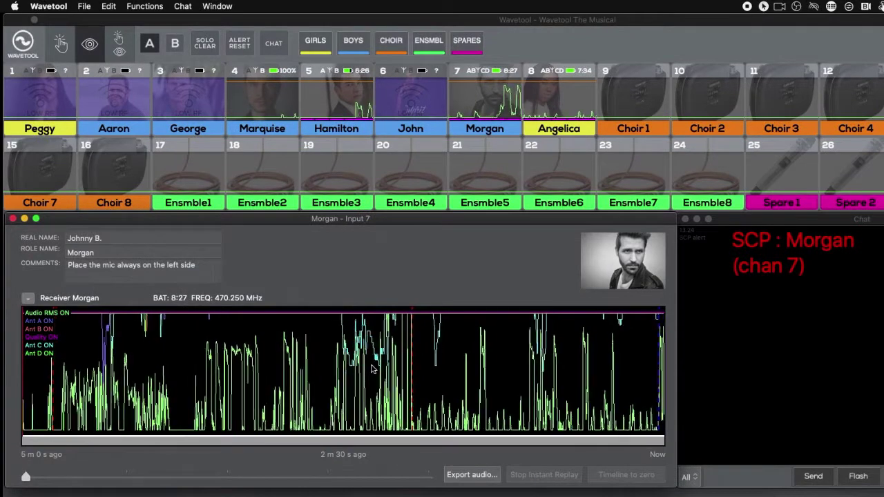
pyautogui.click(652, 364)
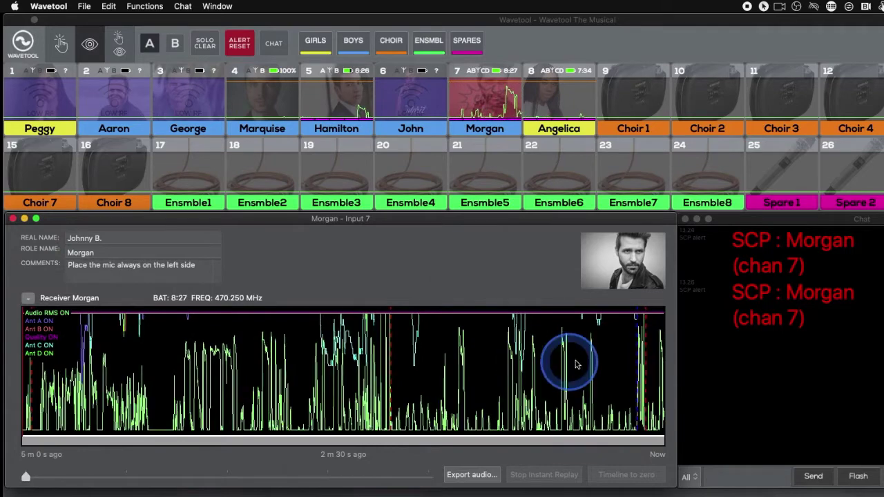
# Play back channel 7's recording from the red alert marker near the middle of the timeline, and stop the instant replay.
pyautogui.click(370, 356)
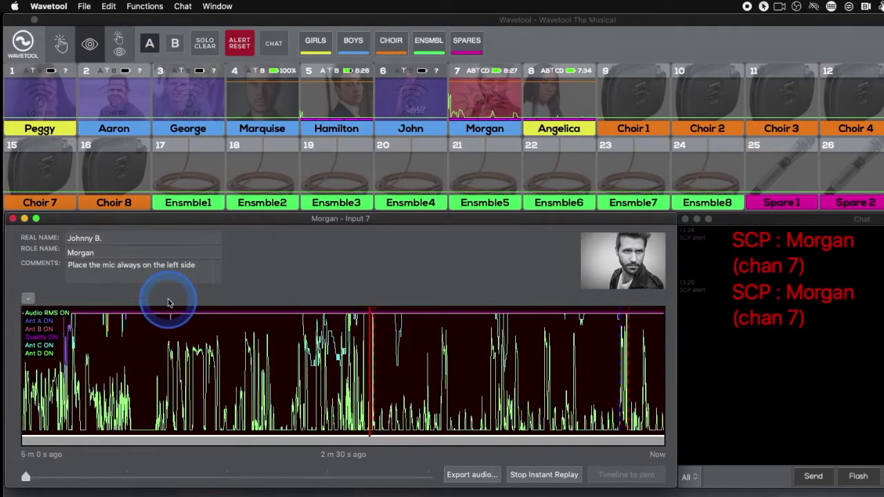
pyautogui.click(521, 475)
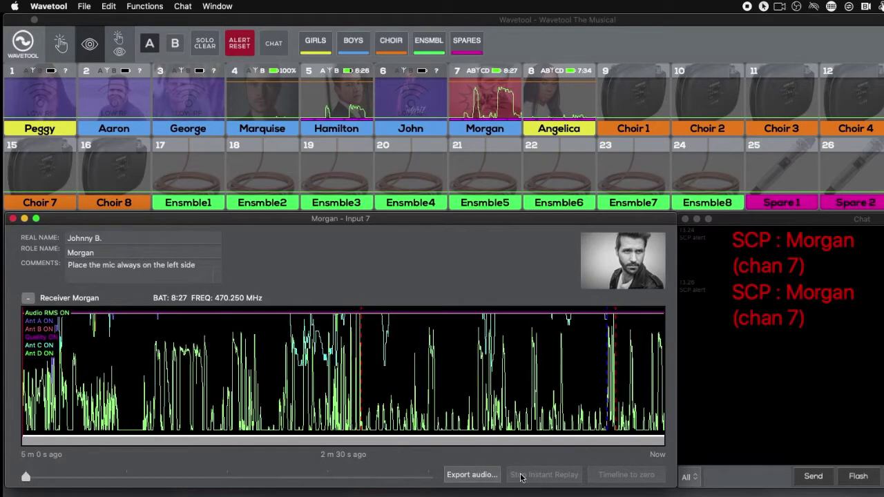
# Start the audio export for channel 7.
pyautogui.click(484, 475)
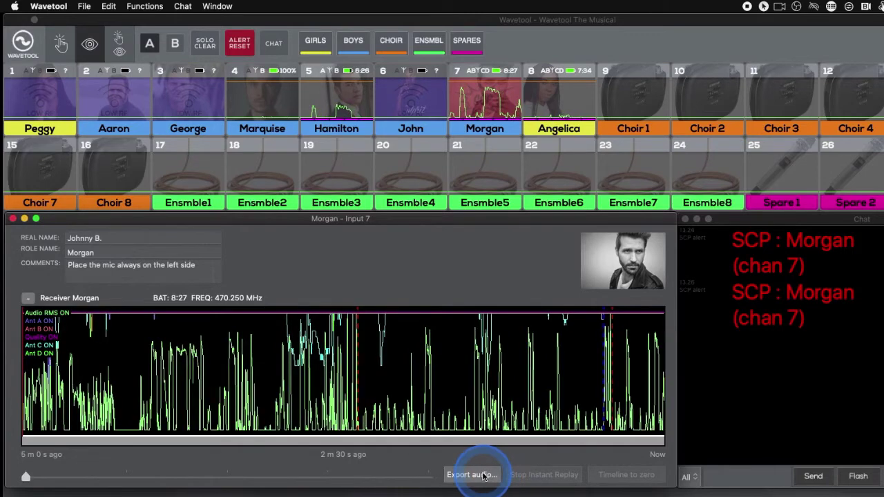